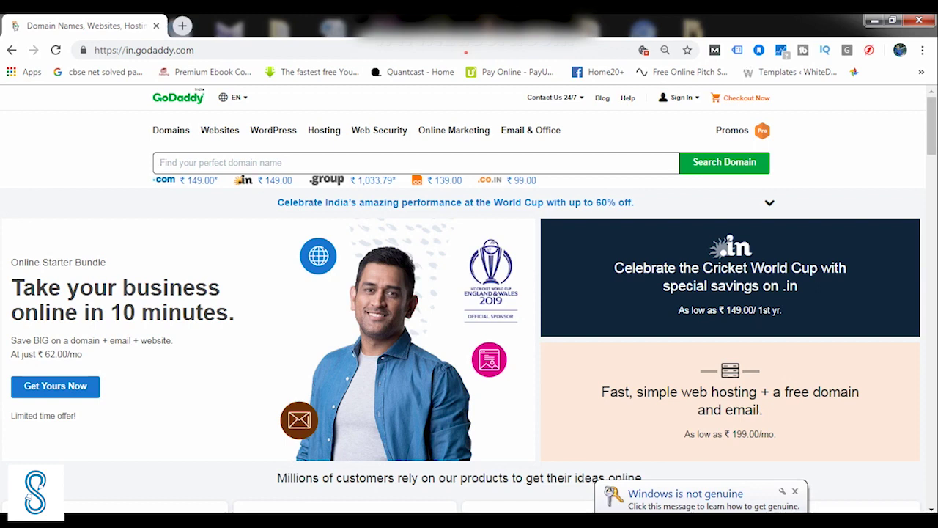
# Enter 'kunaljha' in the homepage domain search box
pyautogui.press('Down')
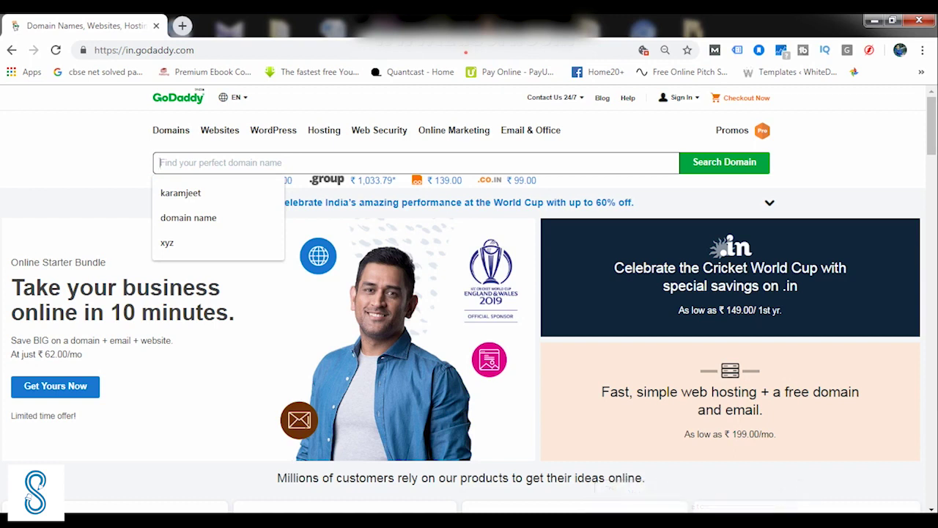
pyautogui.write('kunaljha')
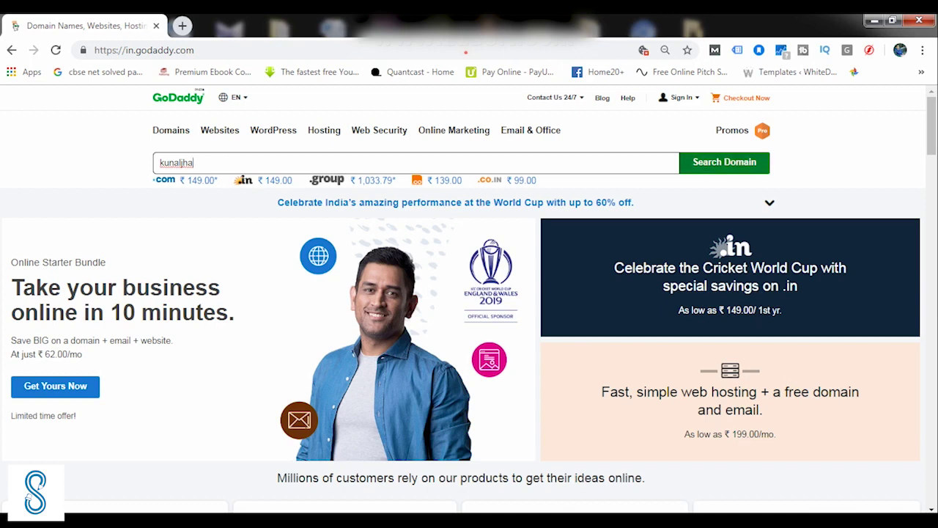
# Search for kunaljha and review the results: kunaljha.in taken, alternatives like kunaljha.club listed
pyautogui.press('Return')
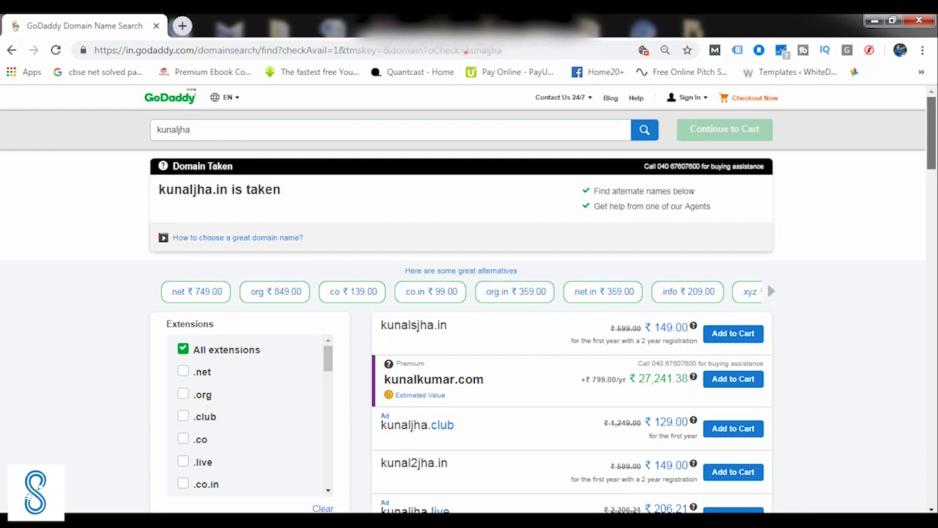
pyautogui.scroll(-2, 469, 308)
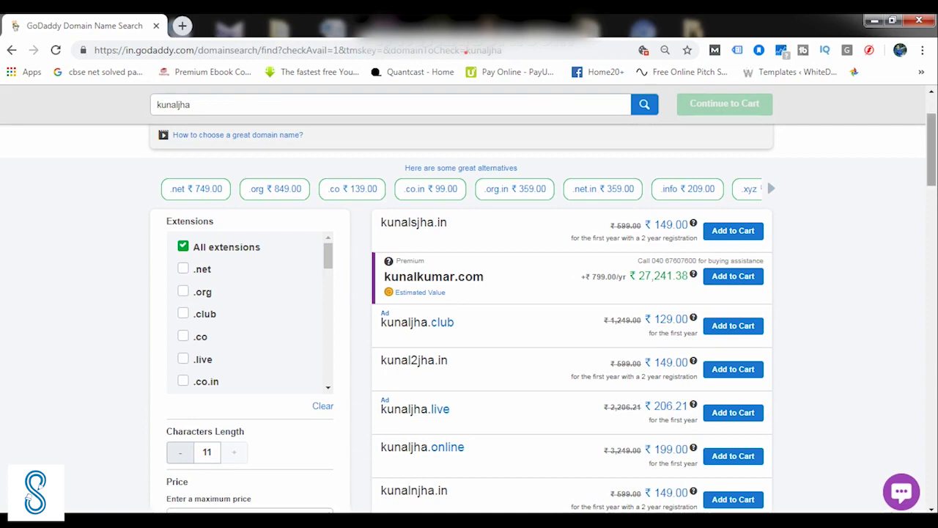
pyautogui.scroll(-1, 469, 307)
pyautogui.scroll(-2, 469, 315)
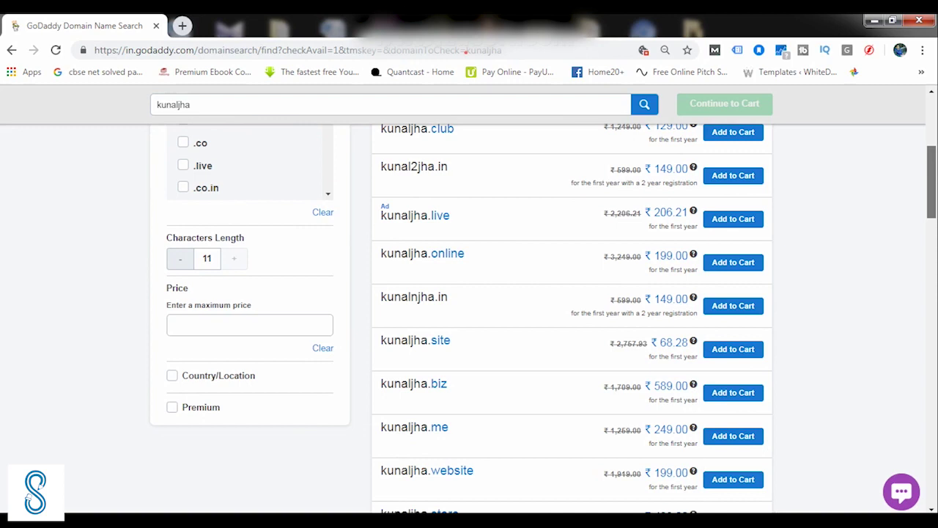
pyautogui.scroll(1, 469, 315)
pyautogui.scroll(3, 469, 308)
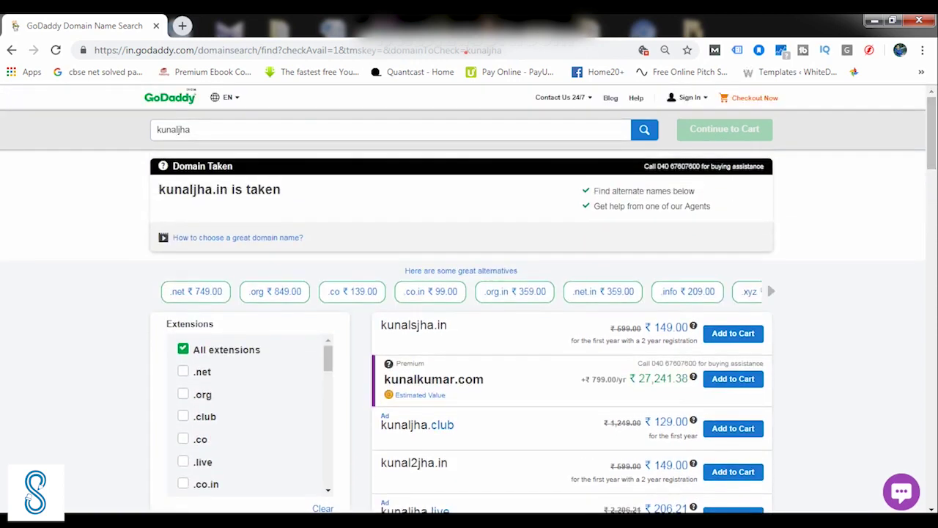
# Search for kunal-jha.com and confirm it is available at ₹149.00
pyautogui.click(191, 129)
pyautogui.press('BackSpace')
pyautogui.press('BackSpace')
pyautogui.press('BackSpace')
pyautogui.press('BackSpace')
pyautogui.press('BackSpace')
pyautogui.press('BackSpace')
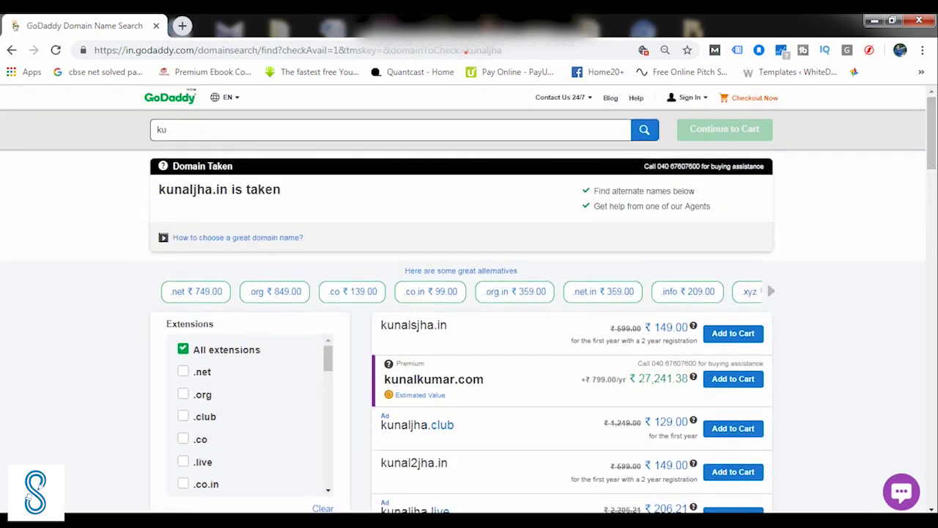
pyautogui.press('BackSpace')
pyautogui.press('BackSpace')
pyautogui.write('kunal')
pyautogui.write('_')
pyautogui.press('BackSpace')
pyautogui.write('-jha')
pyautogui.press('Return')
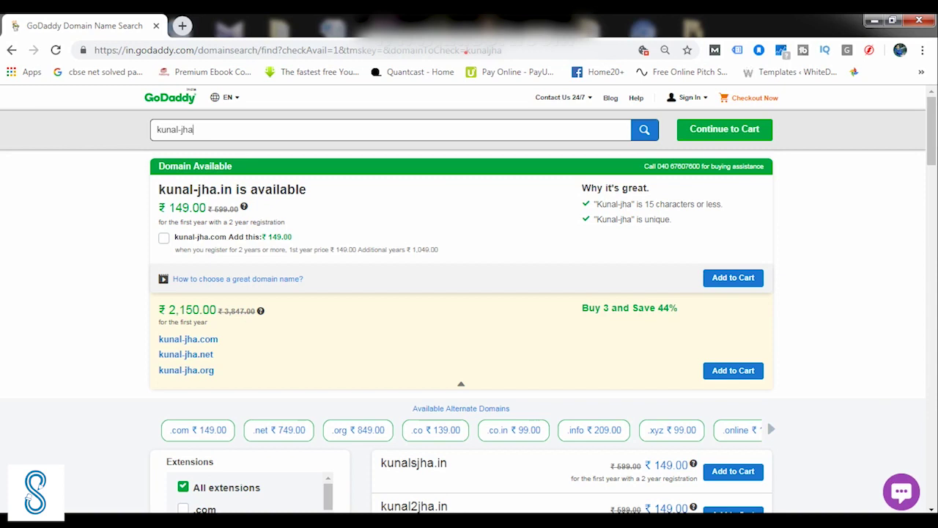
pyautogui.write('com')
pyautogui.press('Return')
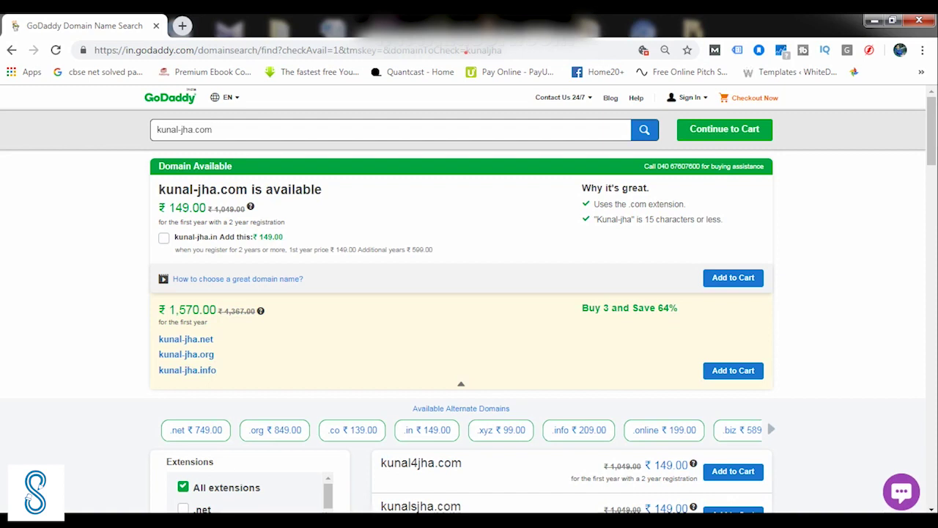
# Add kunal-jha.com to the cart and continue to the domain add-on options
pyautogui.scroll(-4, 469, 300)
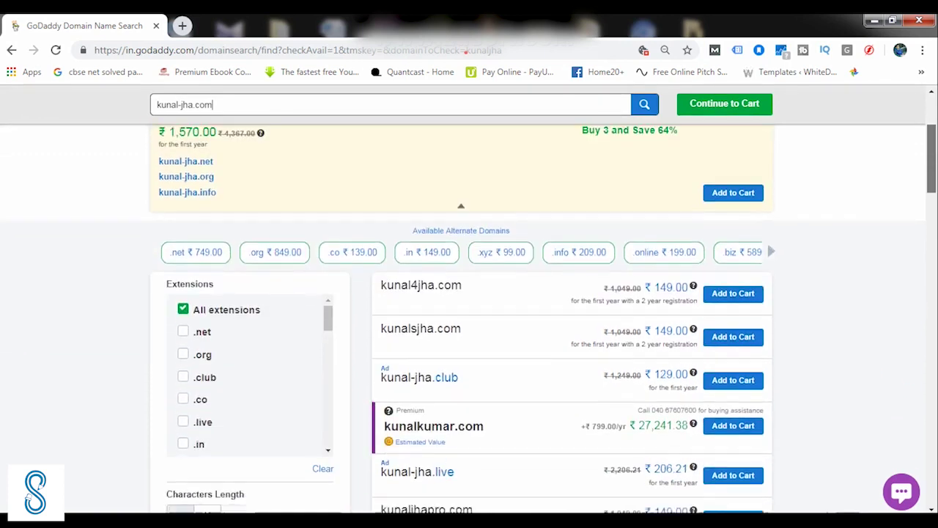
pyautogui.scroll(4, 469, 300)
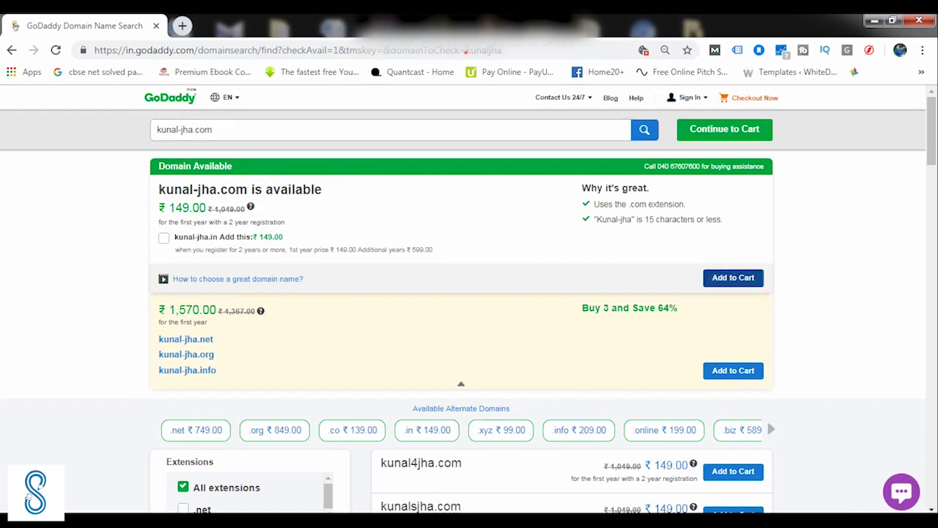
pyautogui.click(732, 277)
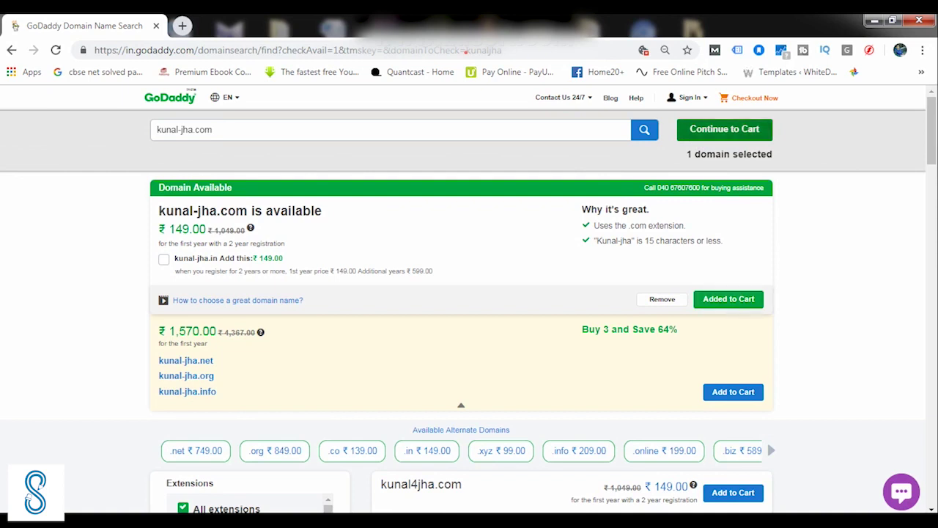
pyautogui.click(724, 129)
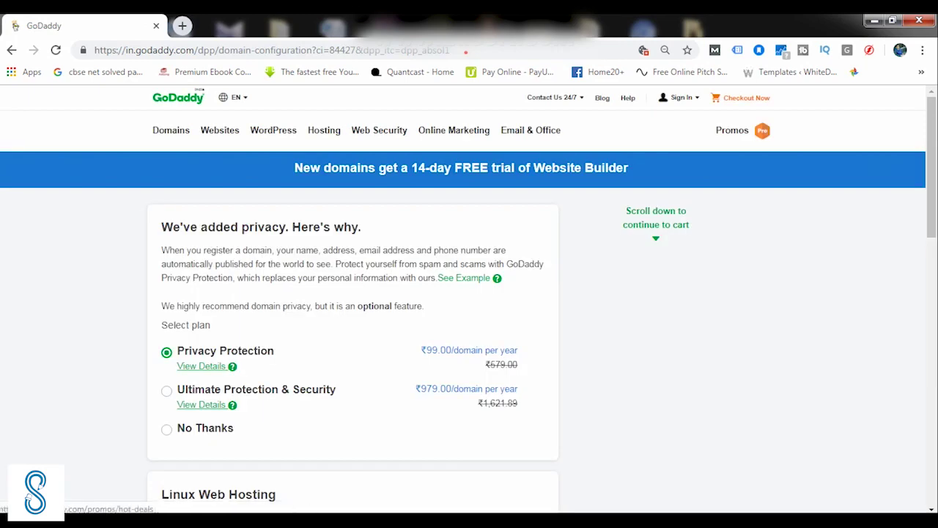
# Choose 'No Thanks' for privacy protection and continue to the cart's sign-in step
pyautogui.scroll(-1, 469, 293)
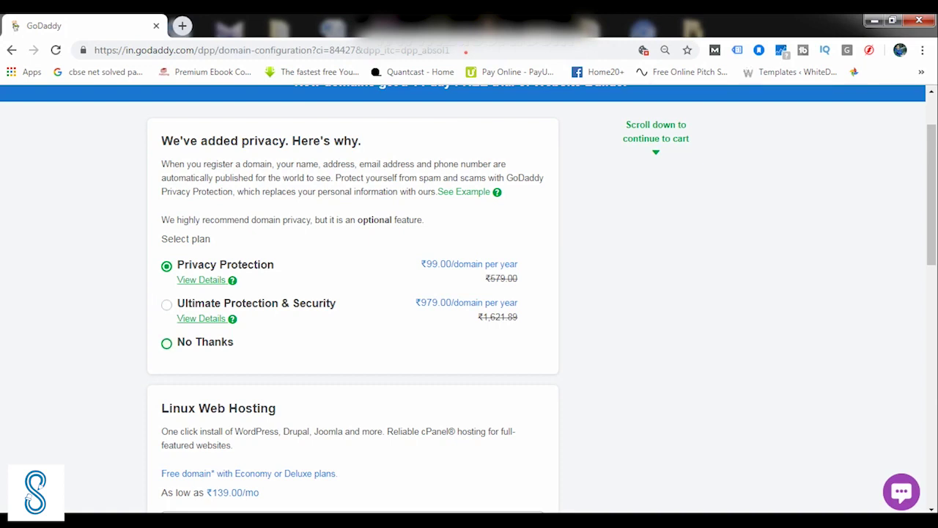
pyautogui.click(167, 343)
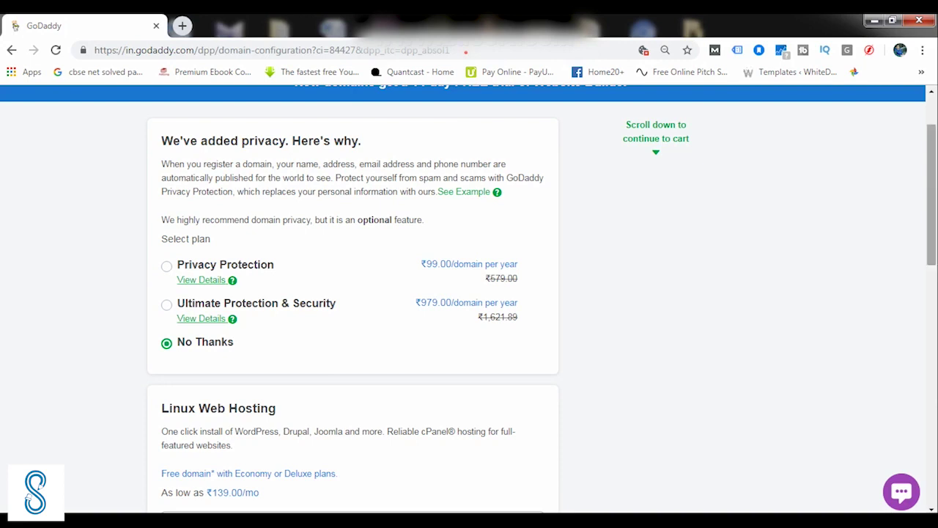
pyautogui.scroll(-4, 469, 293)
pyautogui.scroll(-3, 469, 294)
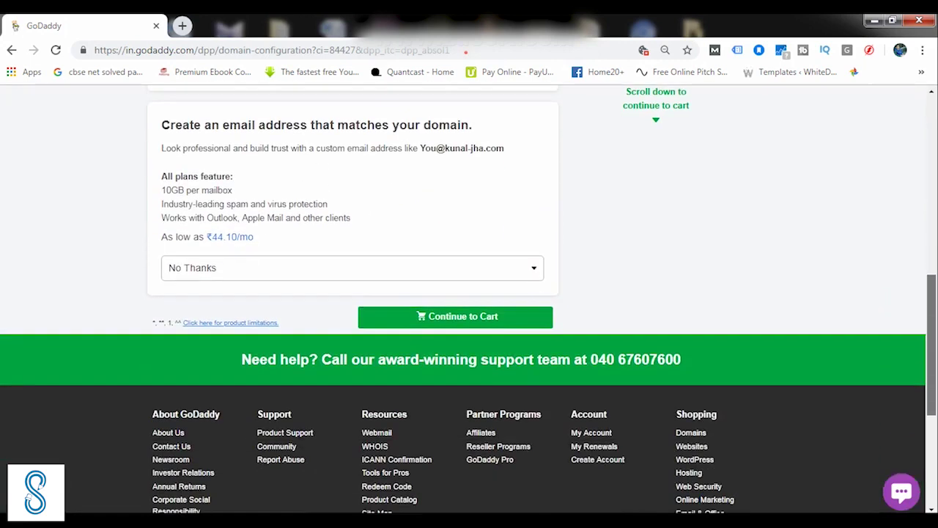
pyautogui.click(455, 316)
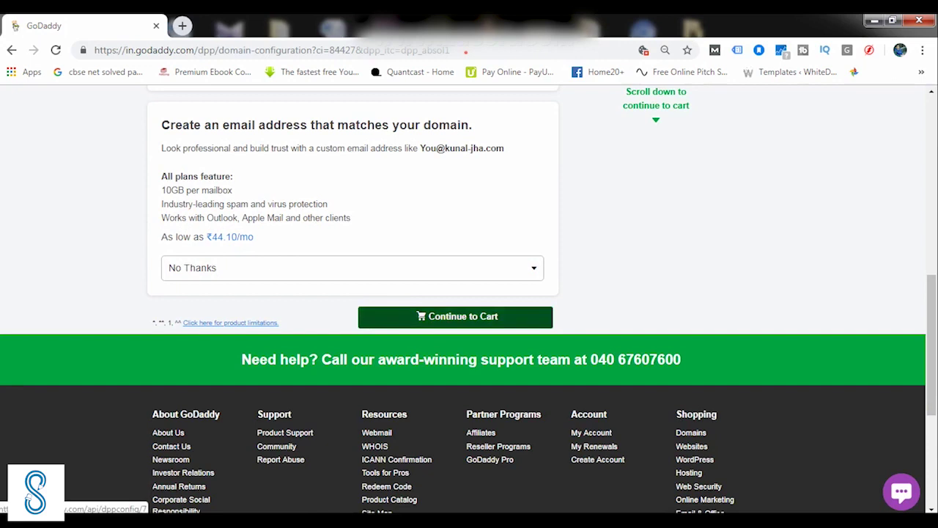
pyautogui.scroll(-1, 469, 293)
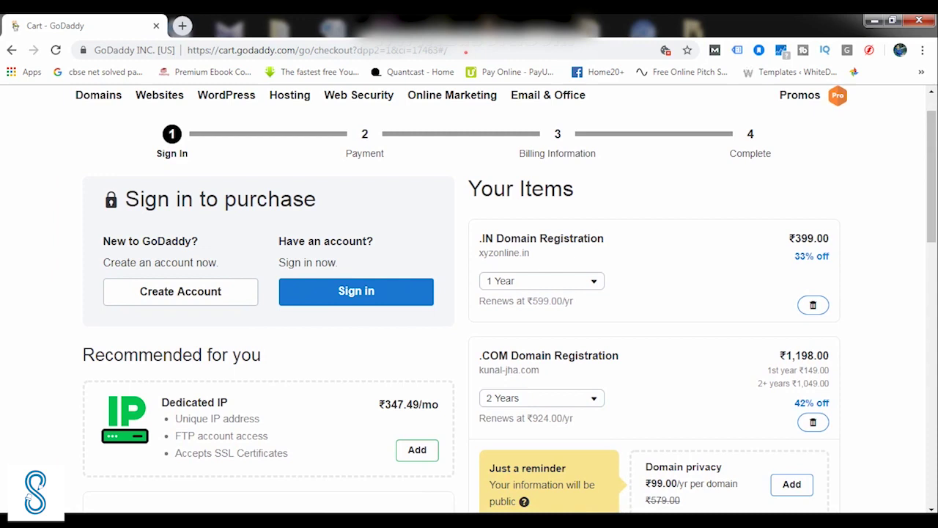
# Remove xyzonline.in from the cart and zoom the page out
pyautogui.click(813, 304)
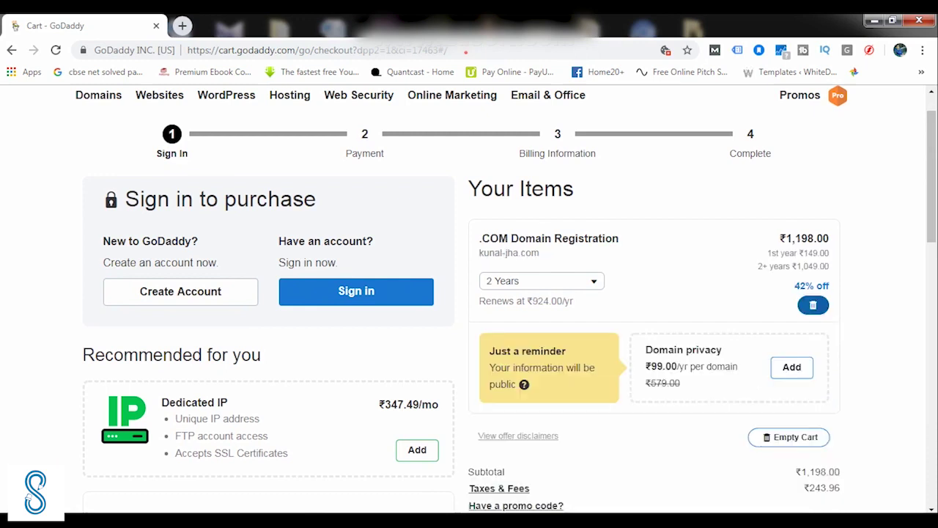
pyautogui.hotkey('ctrl', '-')
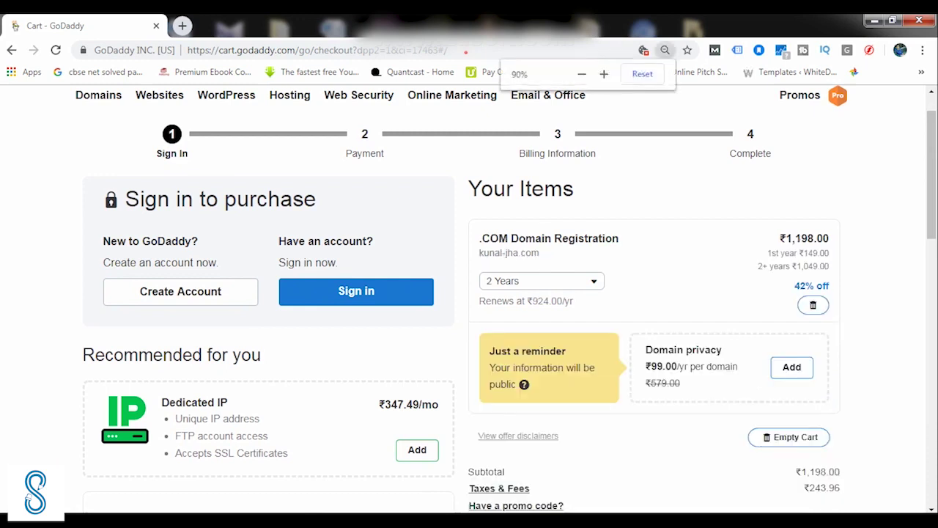
pyautogui.hotkey('ctrl', '-')
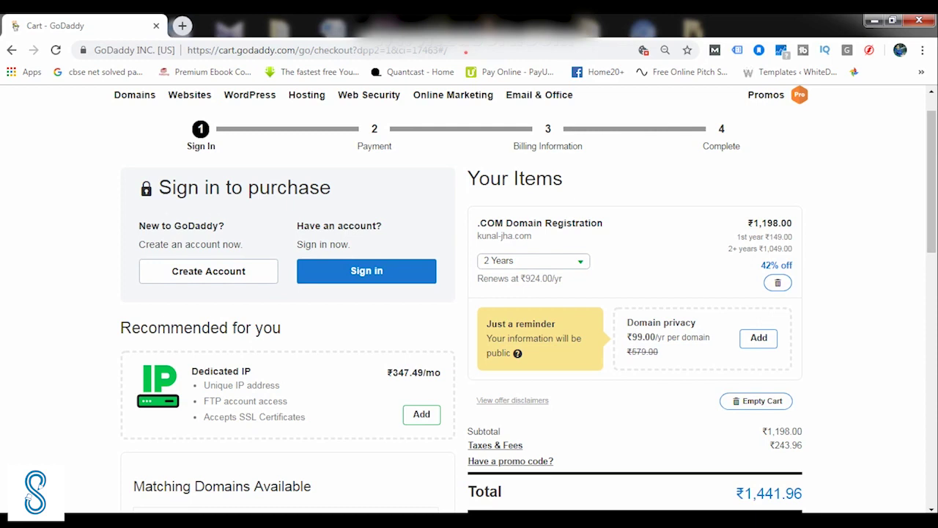
# Set kunal-jha.com to a 1-year registration at ₹849.00, bringing the total to ₹1,015.98
pyautogui.click(533, 261)
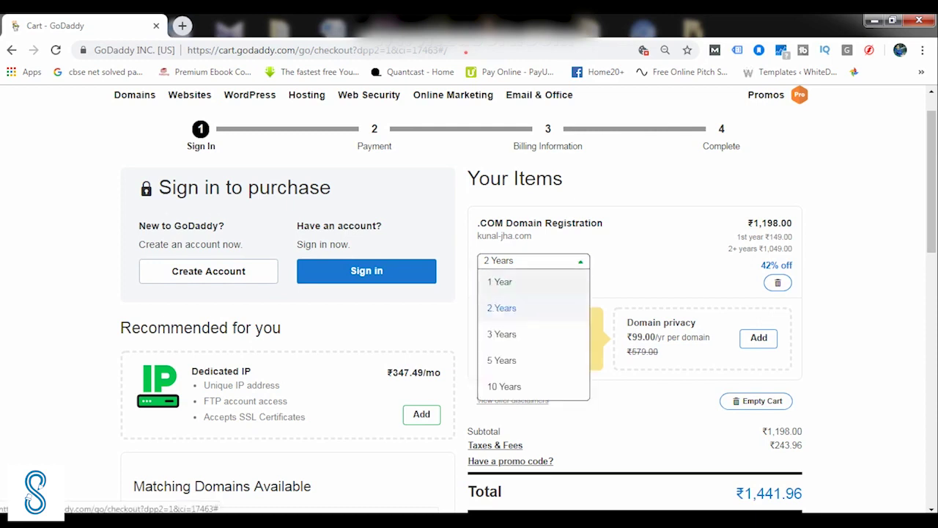
pyautogui.press('Return')
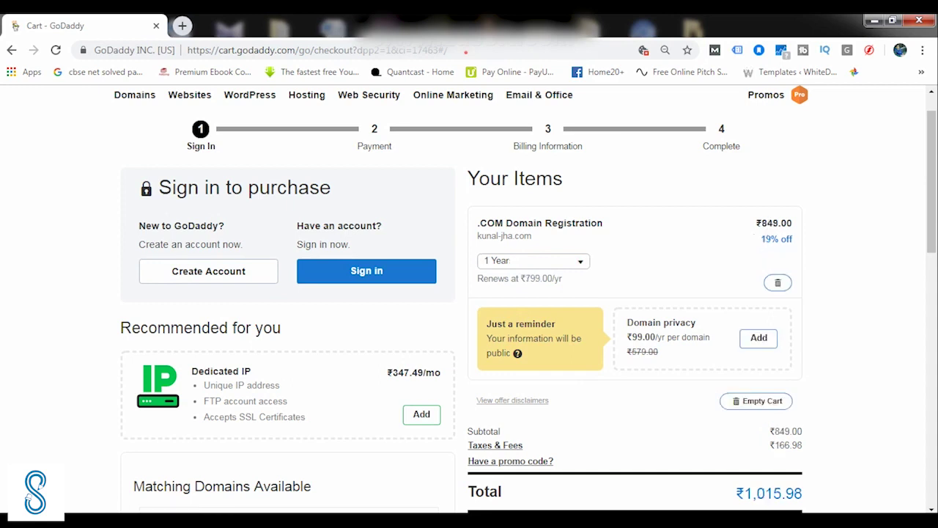
pyautogui.scroll(-1, 526, 298)
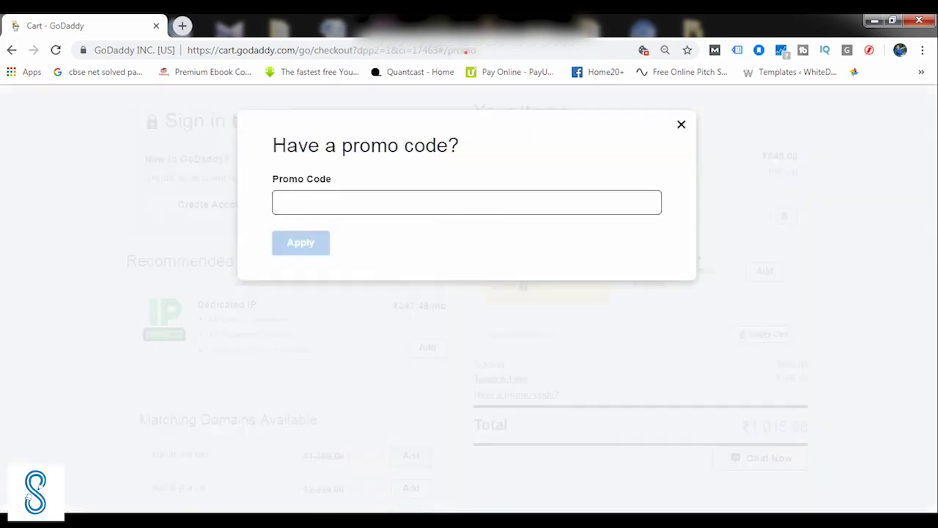
# Apply a promo code, see it rejected as once-per-customer, and clear the code field
pyautogui.write('cjcs')
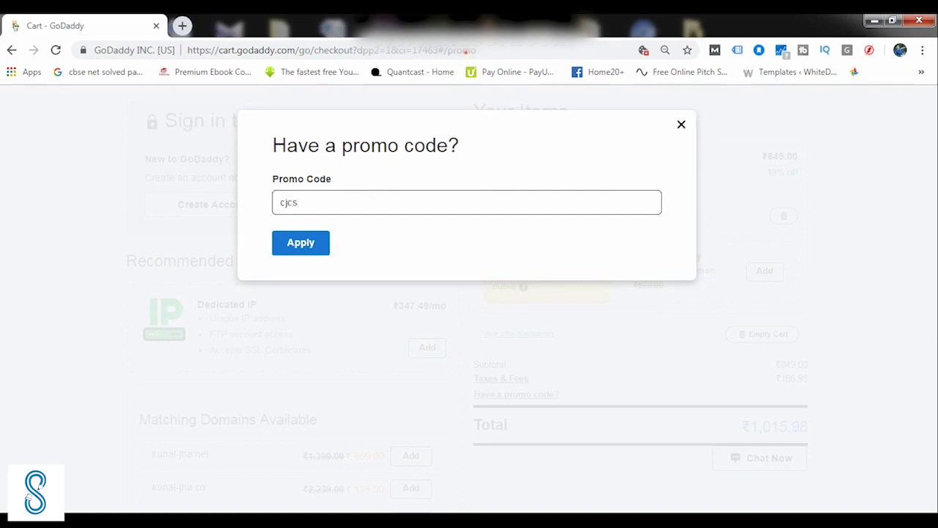
pyautogui.write('iglerc')
pyautogui.press('Return')
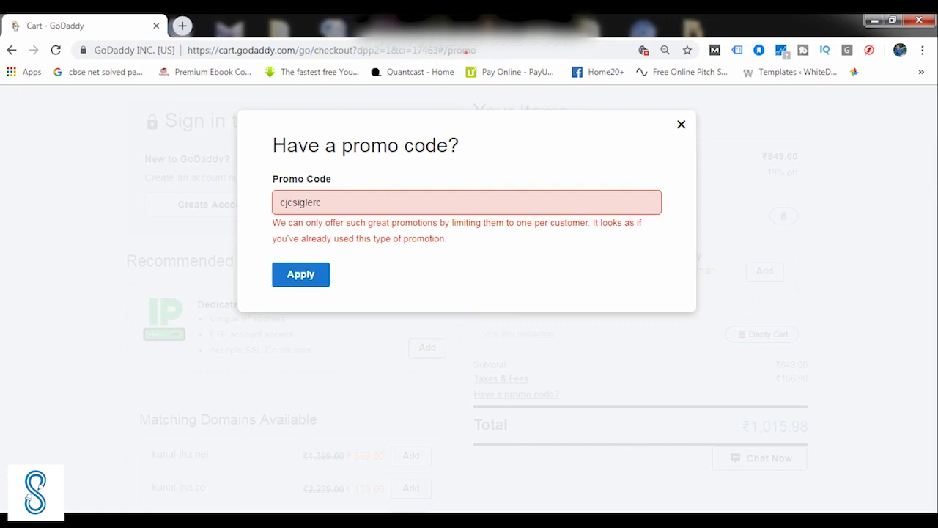
pyautogui.click(322, 203)
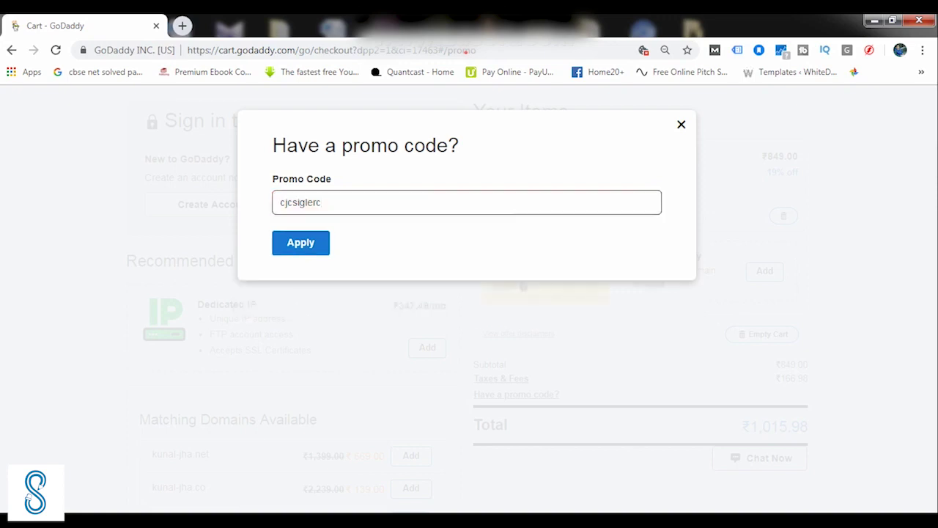
pyautogui.press('BackSpace')
pyautogui.press('BackSpace')
pyautogui.press('BackSpace')
pyautogui.press('BackSpace')
pyautogui.press('BackSpace')
pyautogui.press('BackSpace')
pyautogui.press('BackSpace')
pyautogui.press('BackSpace')
pyautogui.press('BackSpace')
pyautogui.press('BackSpace')
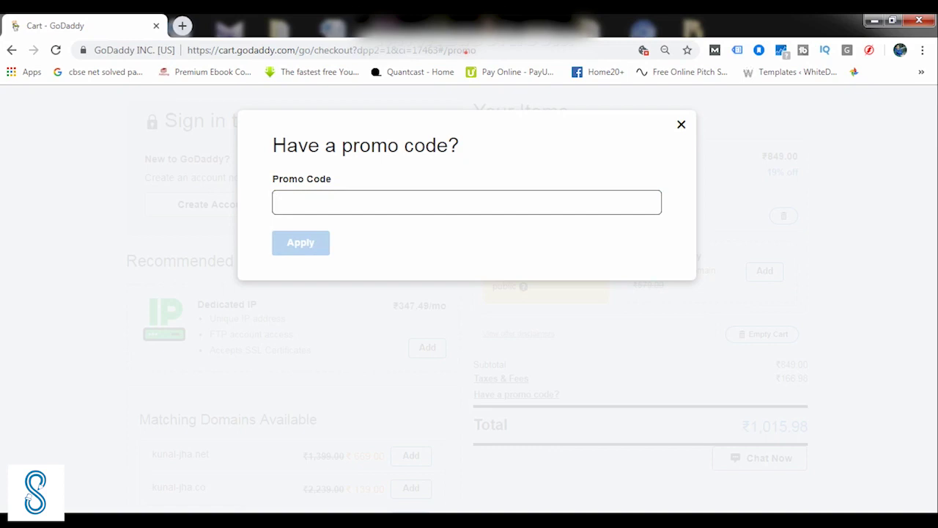
pyautogui.click(680, 124)
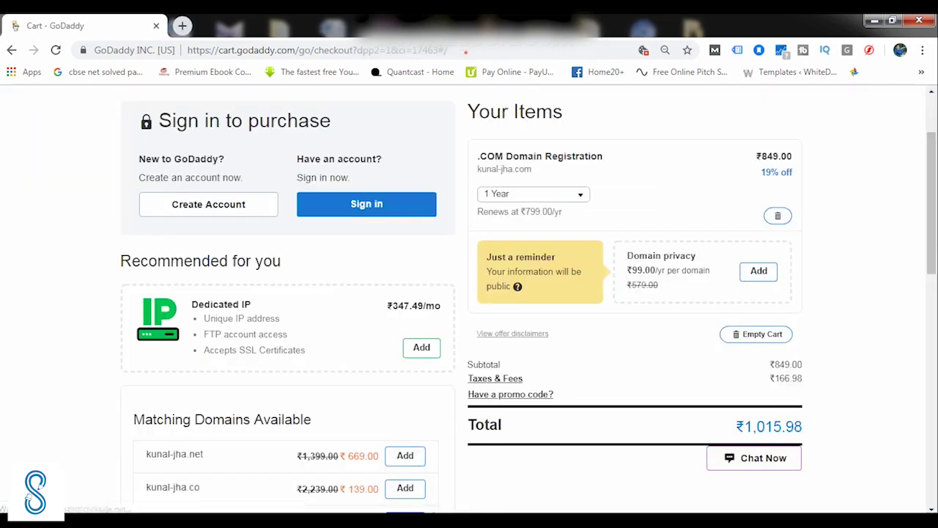